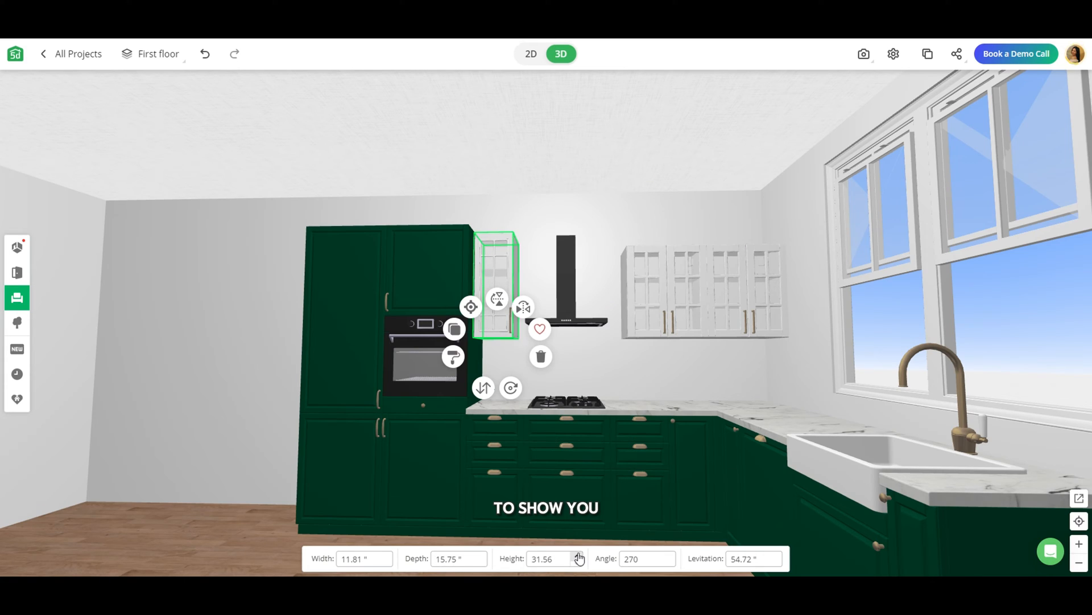
Select the glass wall cabinets and whole kitchen set, then recolour its cabinets sage grey-green in Materials
click(657, 310)
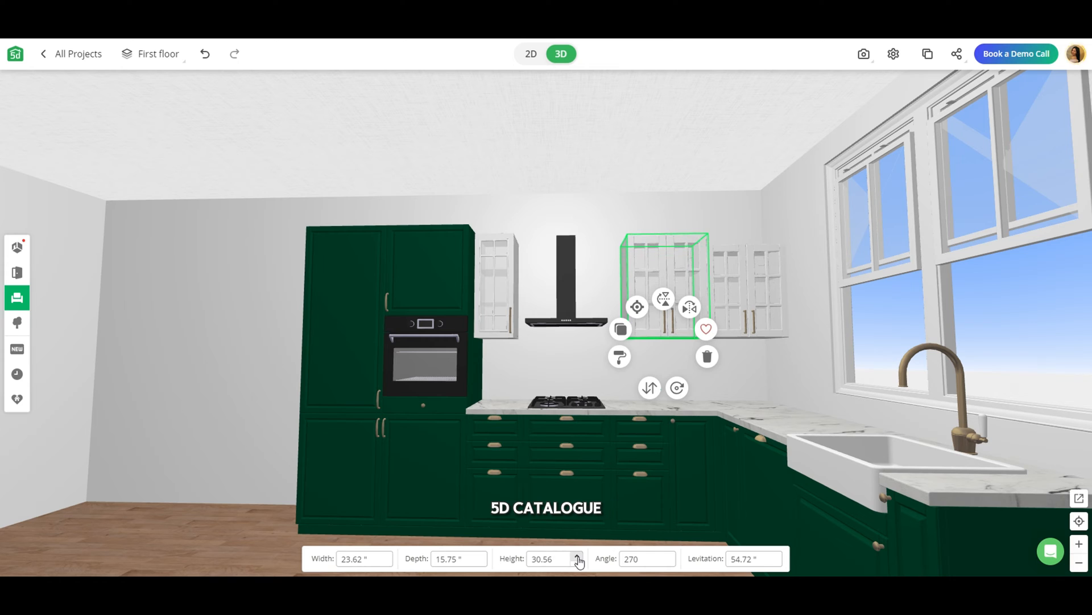
click(762, 325)
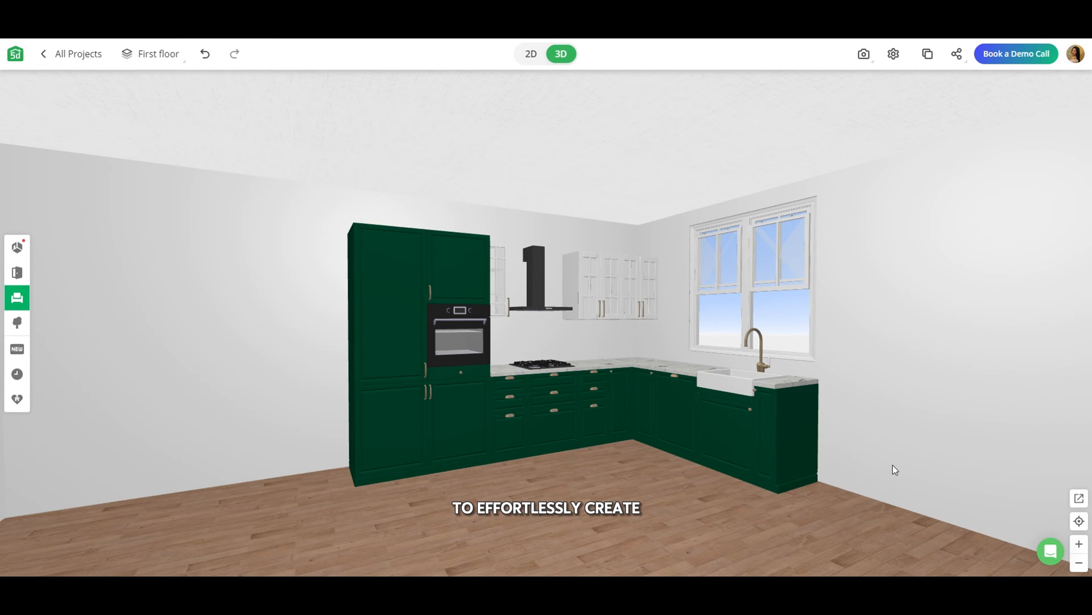
click(635, 452)
click(531, 492)
click(147, 260)
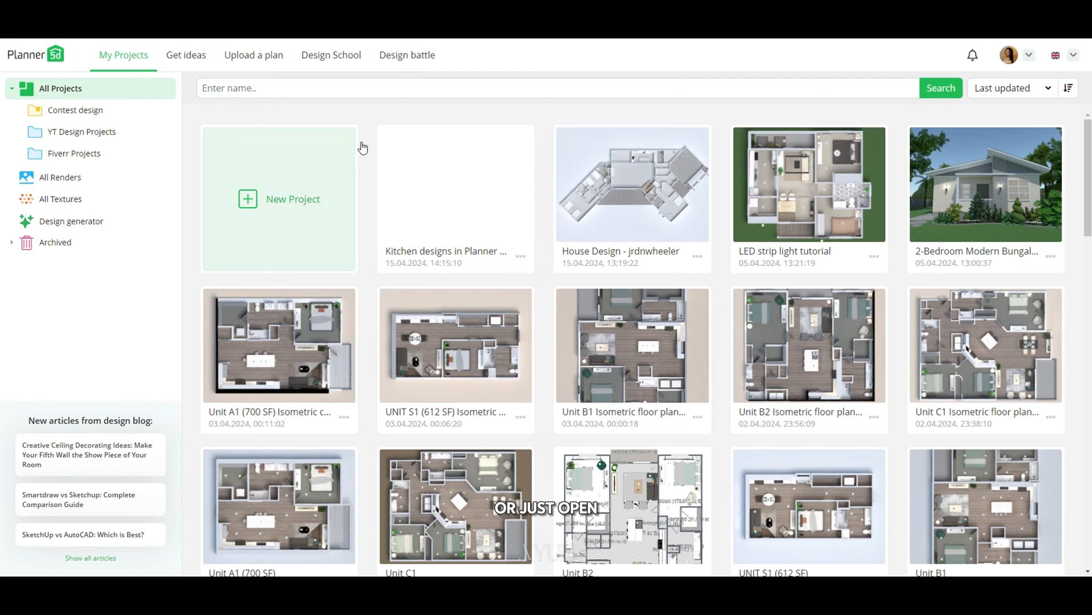
Open the Kitchen project and orbit its empty room to an eye-level 3D view
click(489, 195)
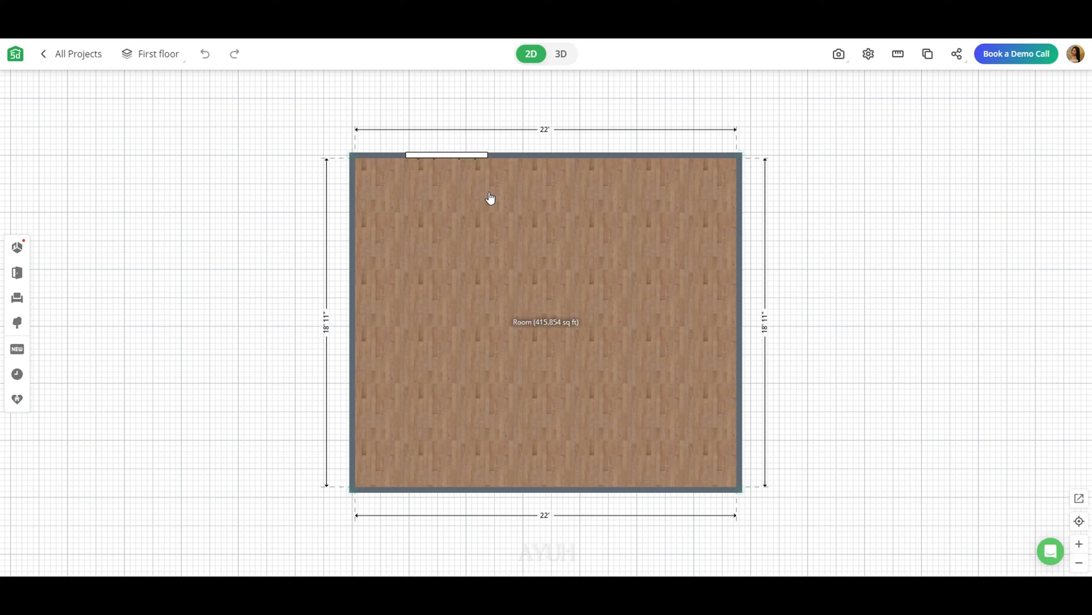
click(561, 53)
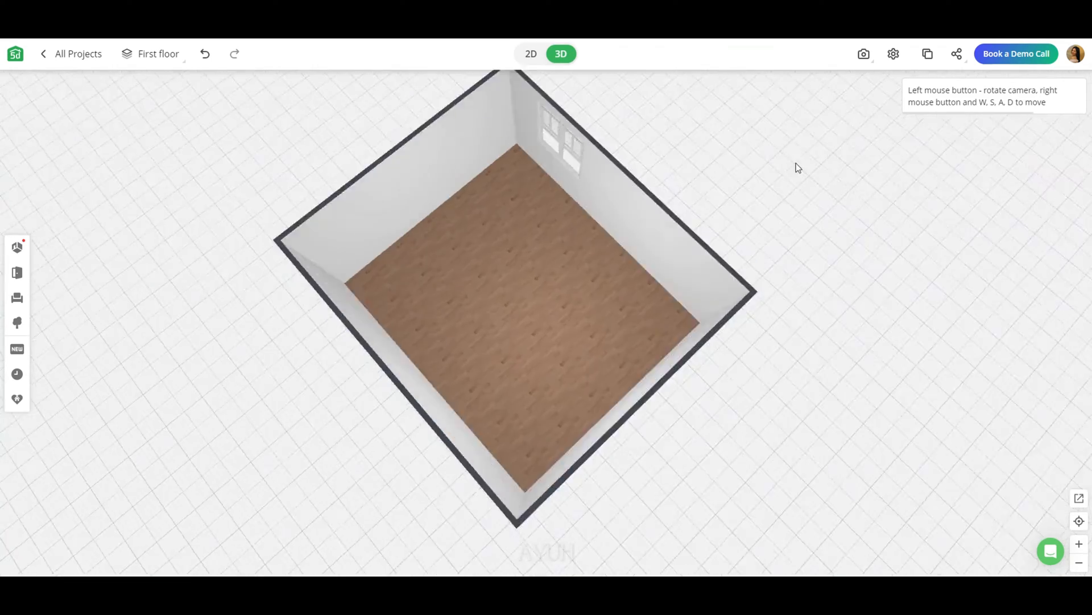
scroll(514, 280, up, 5)
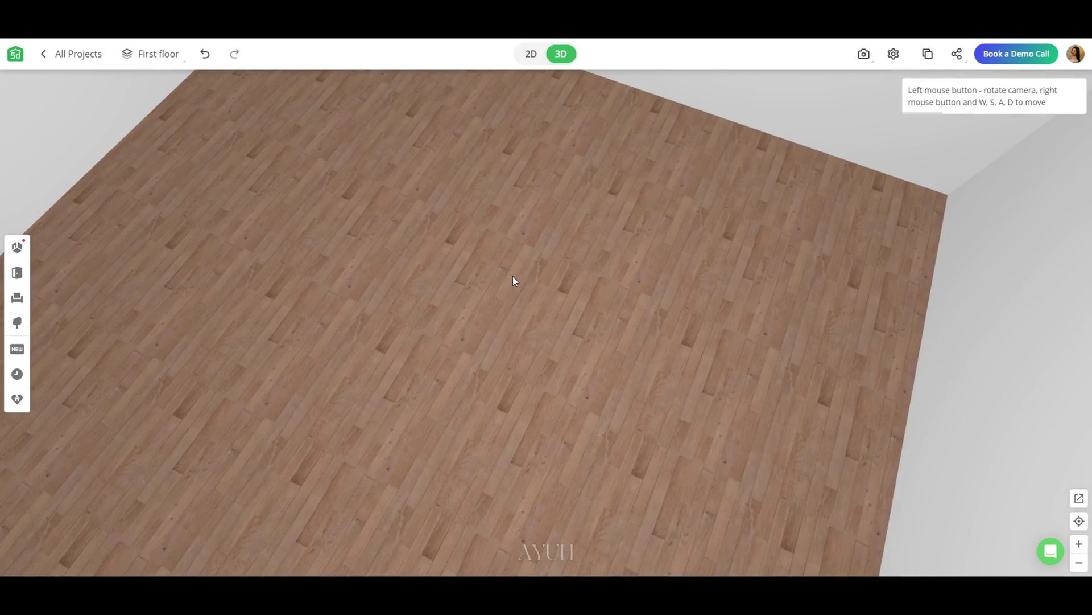
drag(513, 276, 355, 187)
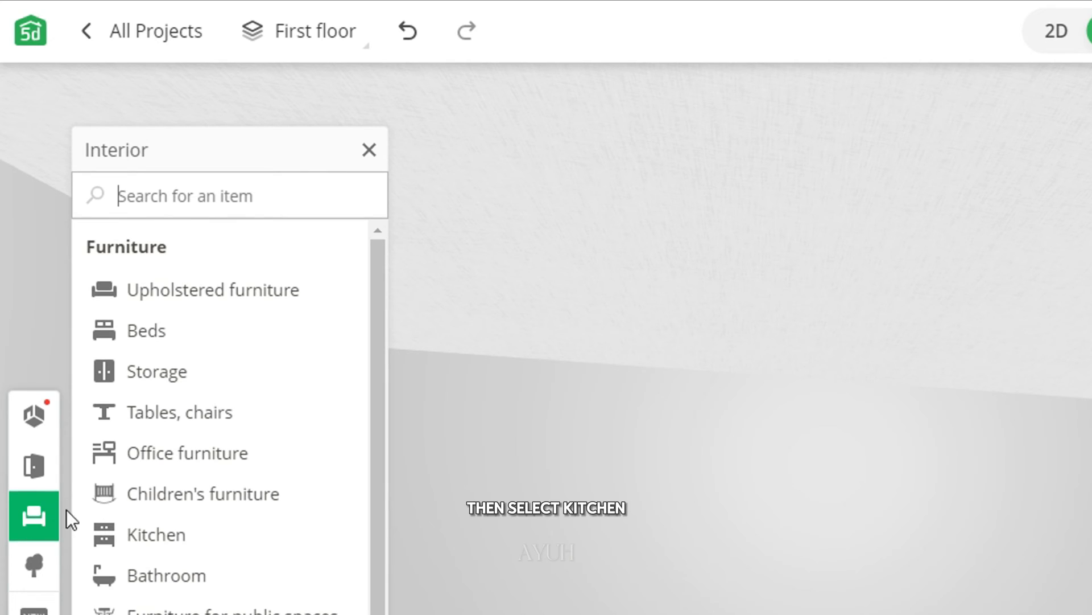
Drag the green kitchen set from Interior > Kitchen > Kitchen sets into the 3D room
click(205, 538)
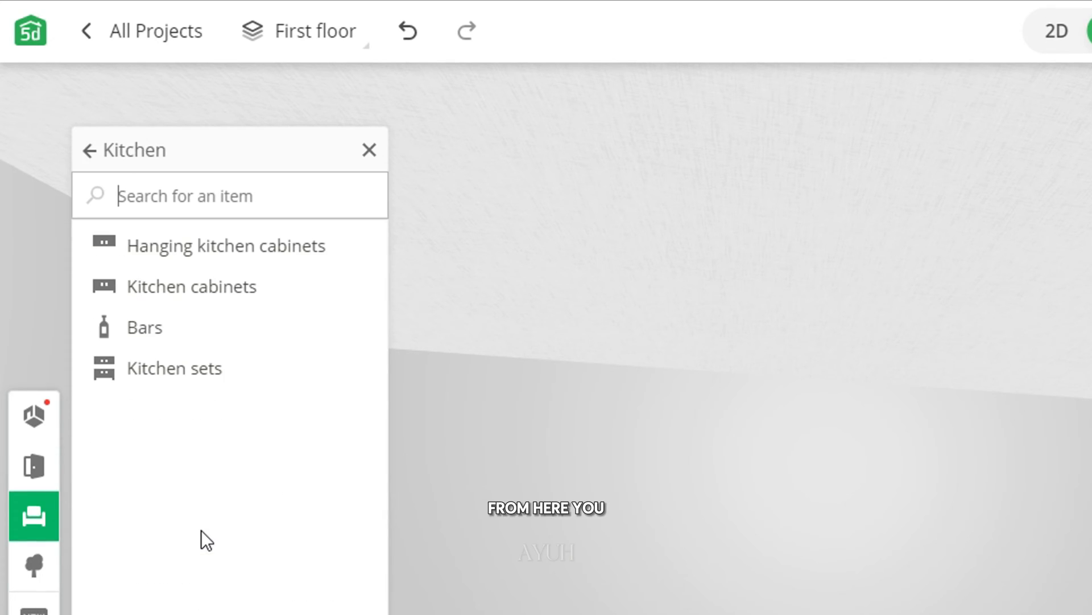
click(183, 369)
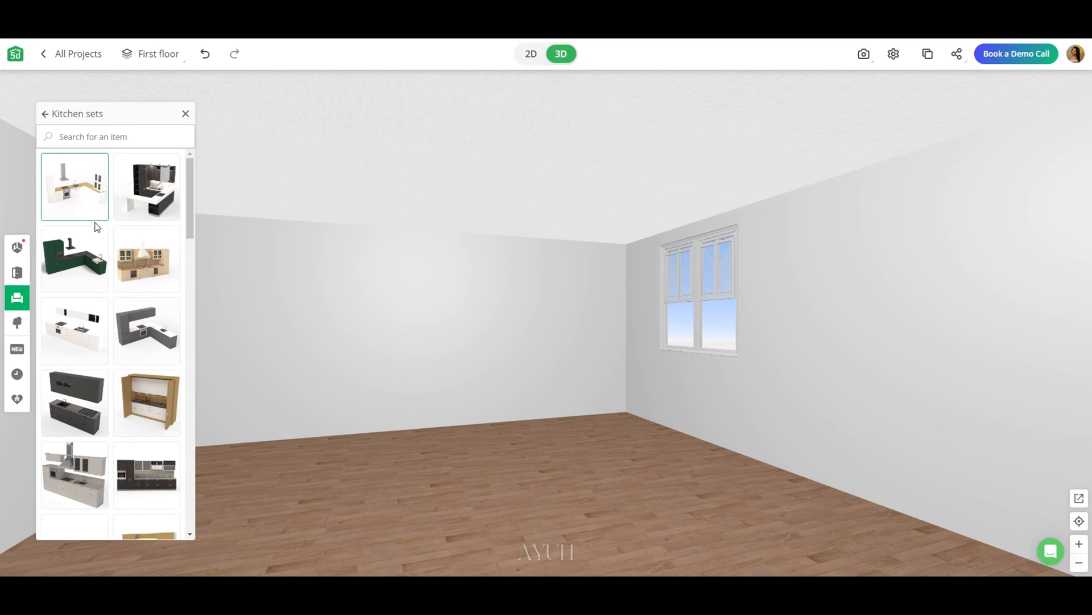
drag(67, 256, 610, 466)
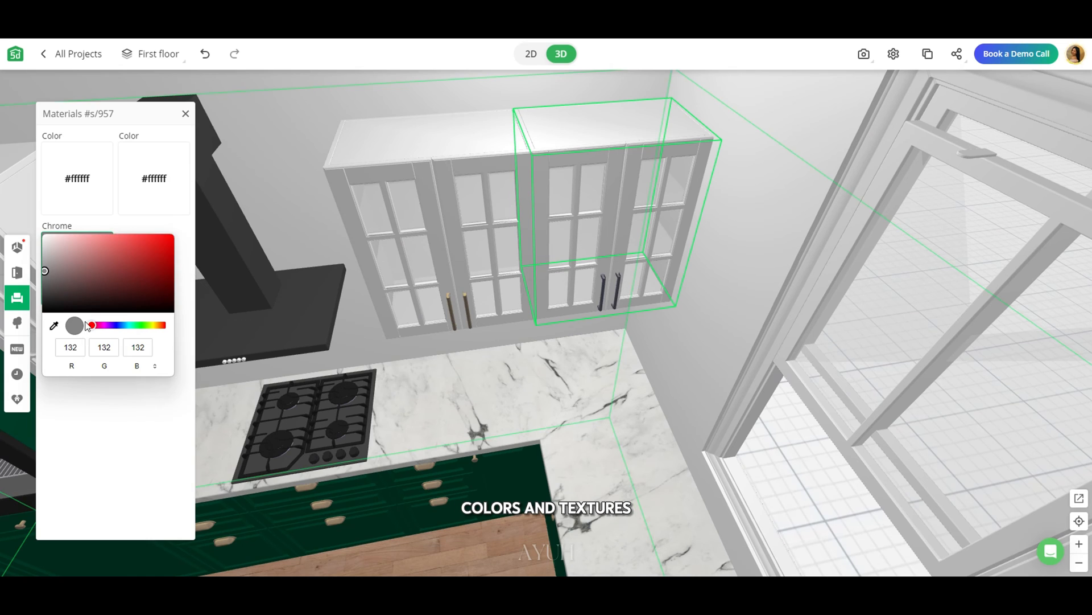
text(207)
Set the handles to tan RGB 207,181,130 and the cabinets to grey-green #97a5a0
key(Tab)
text(181)
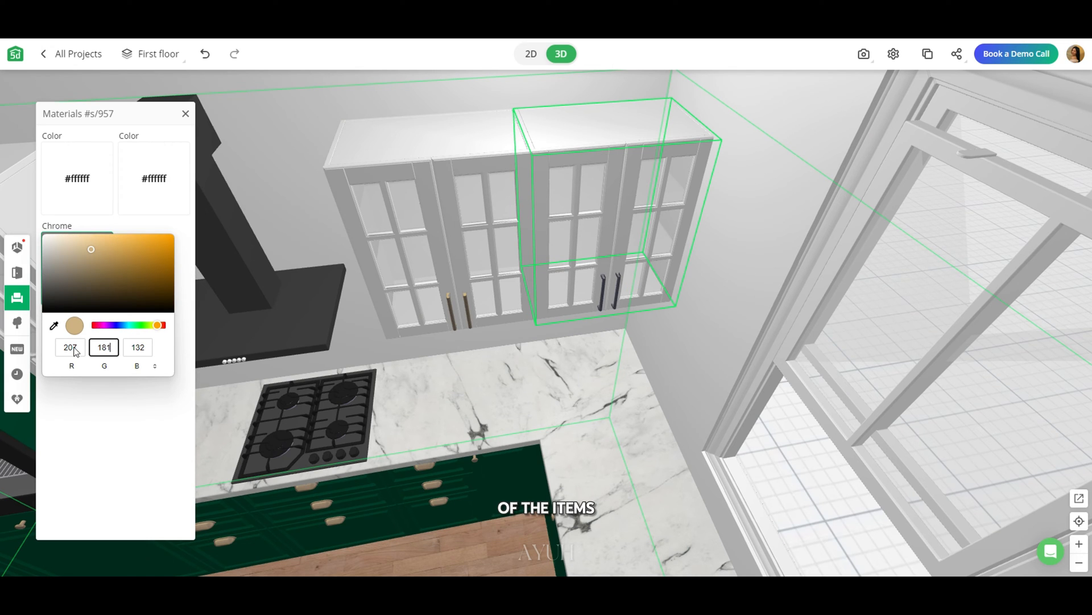
key(Return)
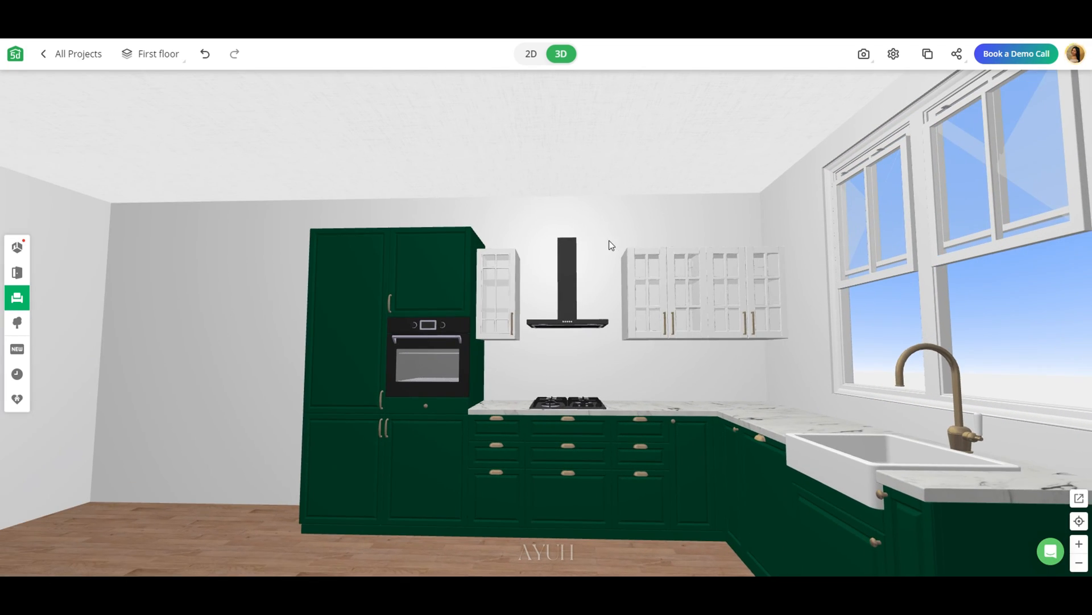
click(498, 290)
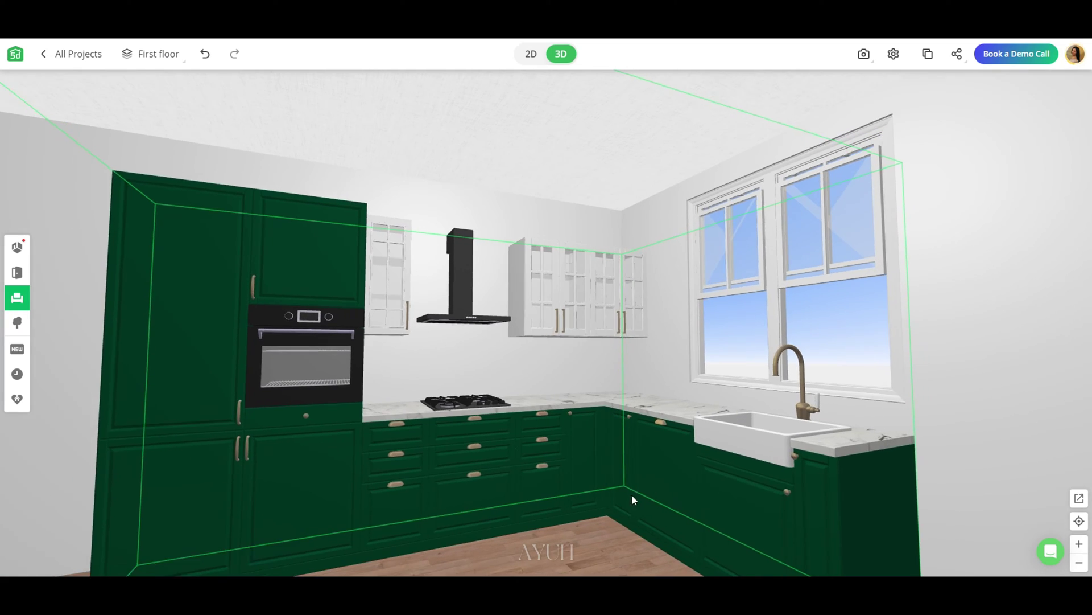
mouse_move(632, 494)
mouse_down()
mouse_move(614, 534)
mouse_move(625, 472)
mouse_move(894, 465)
mouse_up()
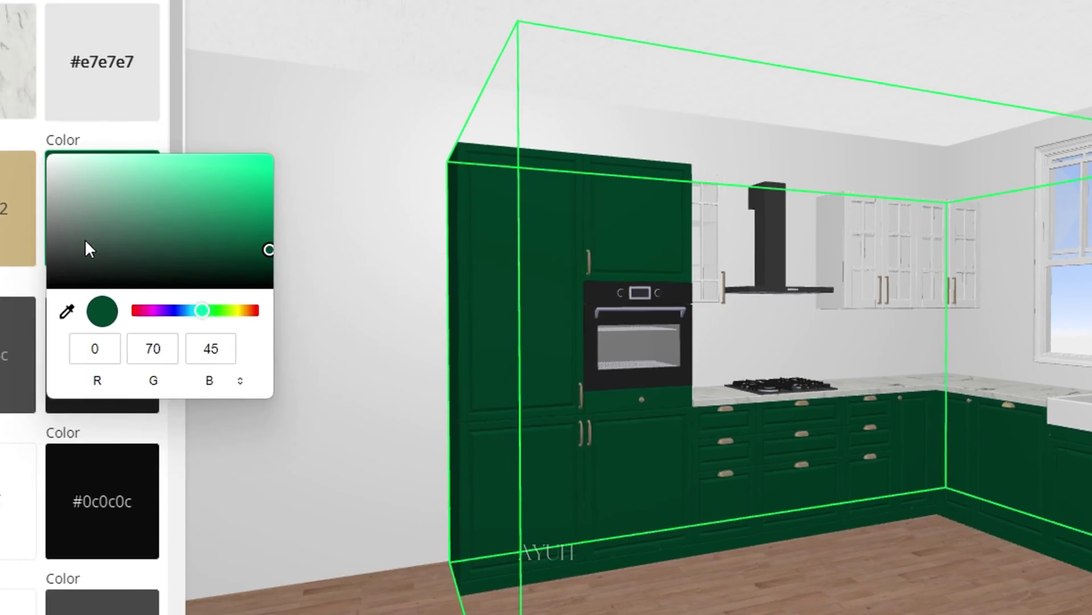
click(81, 223)
click(196, 288)
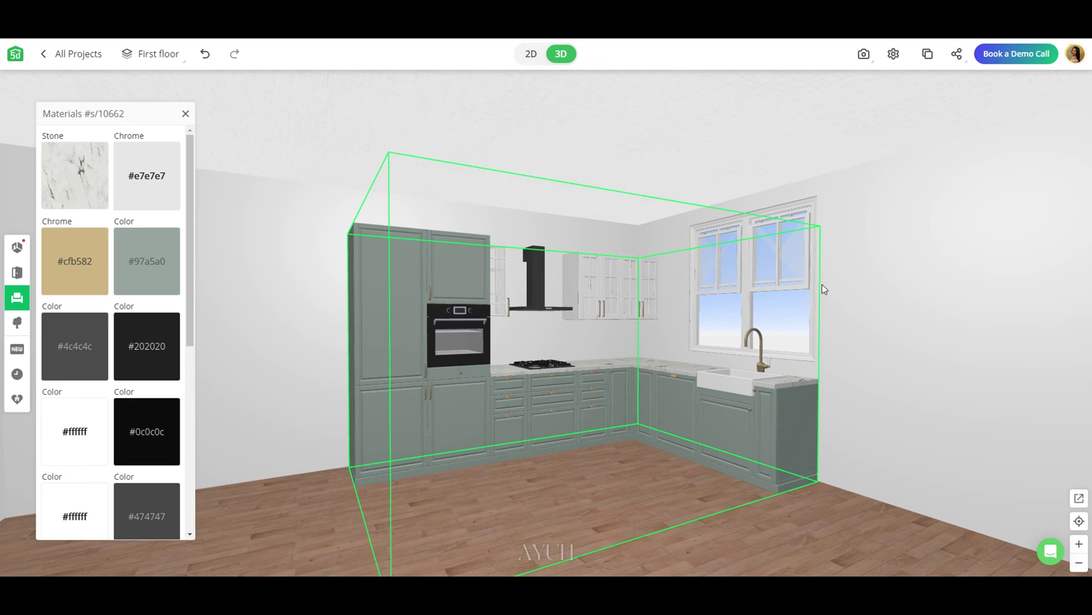
click(896, 313)
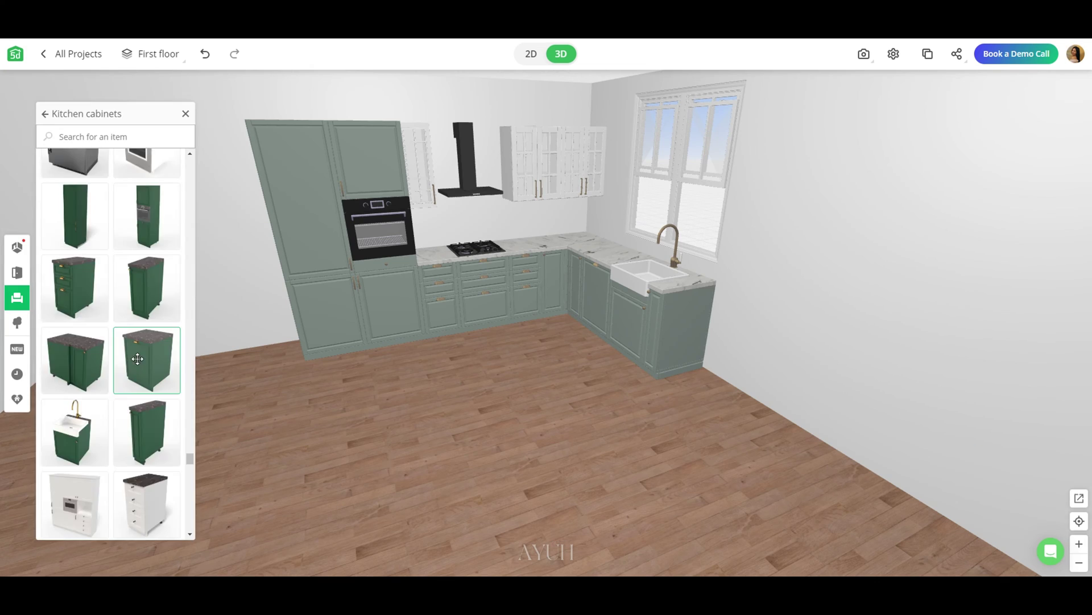
Place a green base cabinet from Kitchen cabinets on the floor
mouse_move(137, 359)
mouse_down()
mouse_move(683, 456)
mouse_move(723, 314)
mouse_up()
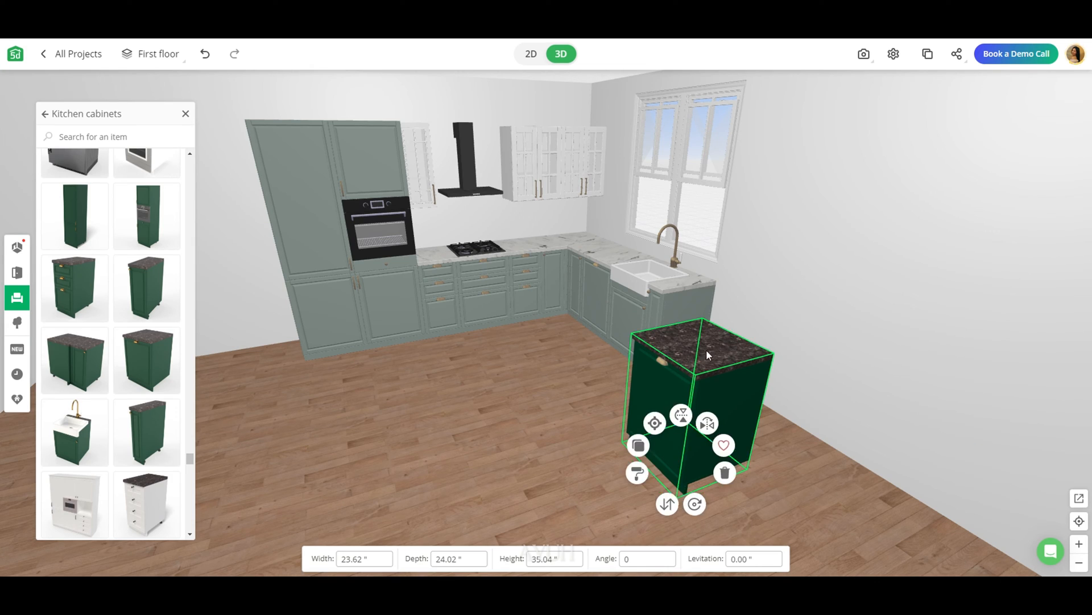
Give the new cabinet a marble Stone top and set a flower pot on the island
click(731, 298)
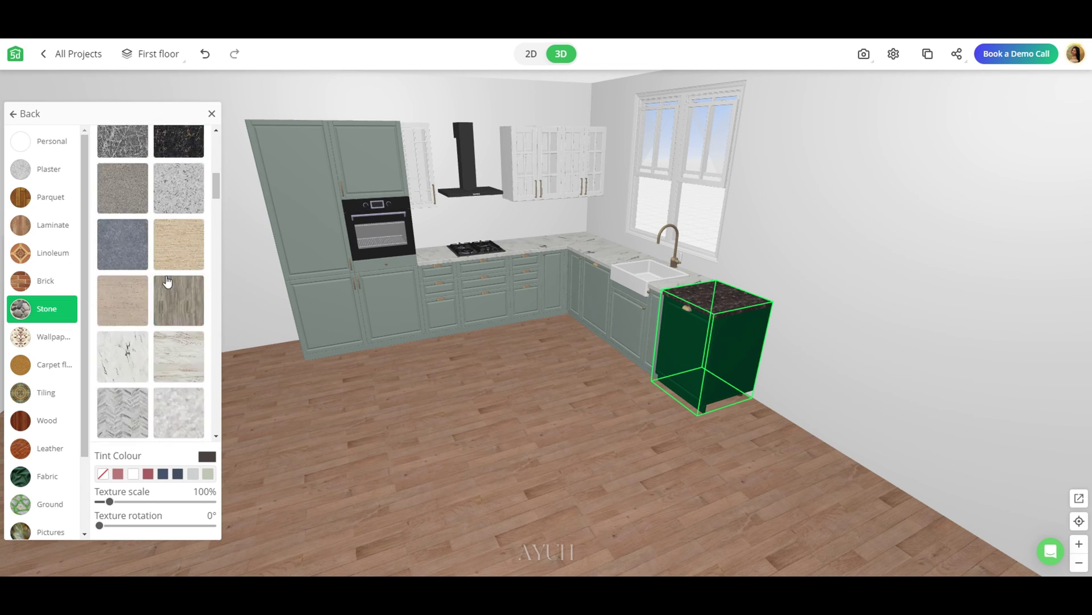
scroll(168, 282, down, 3)
click(122, 355)
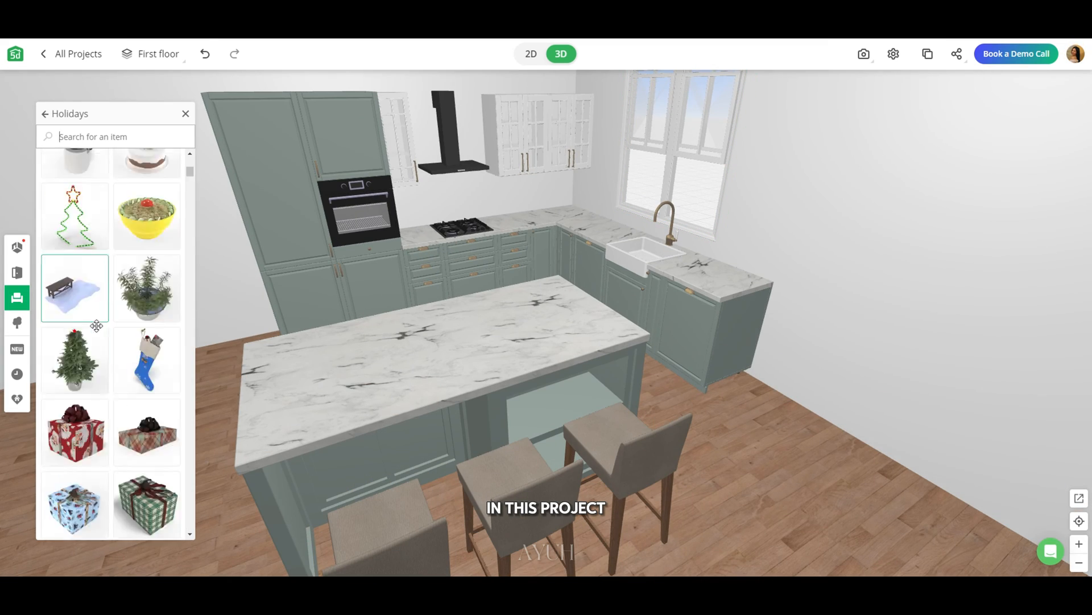
scroll(97, 325, down, 15)
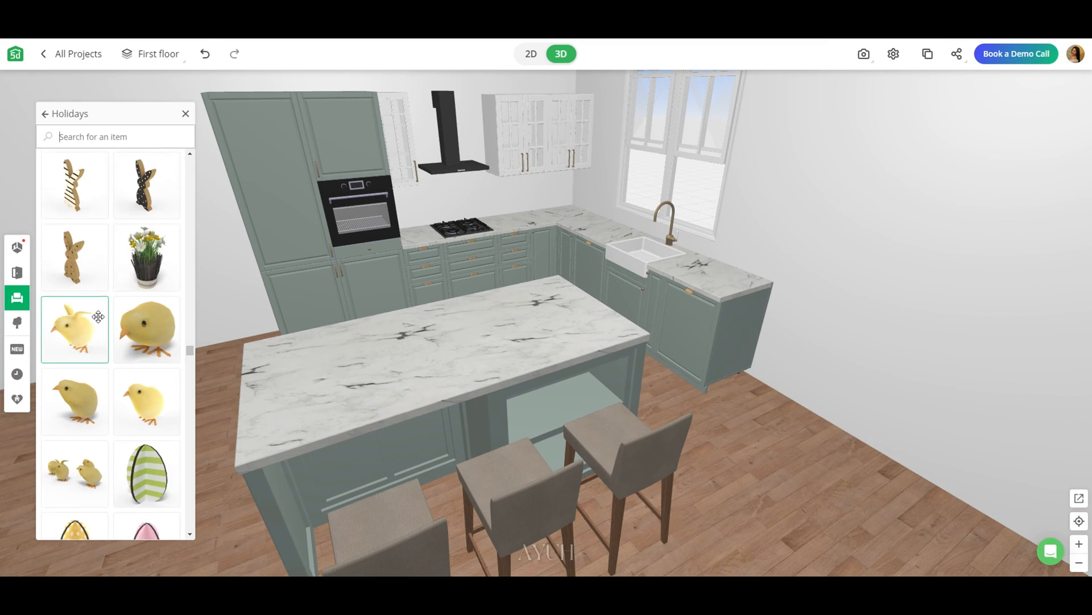
click(147, 254)
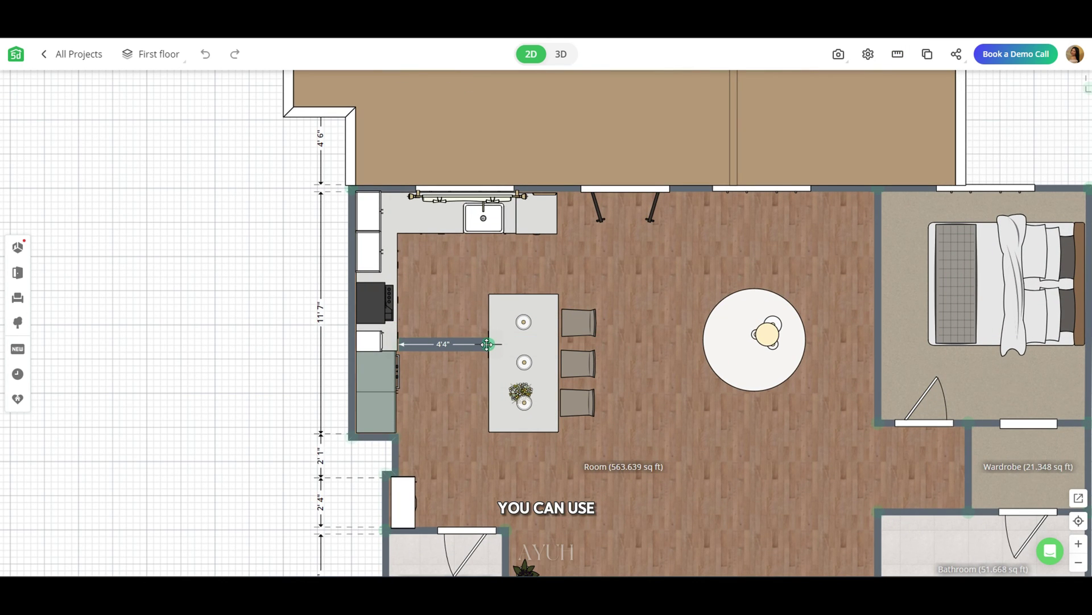
Measure the gaps near the kitchen counter and along the left wall with ruler lines
drag(488, 344, 473, 290)
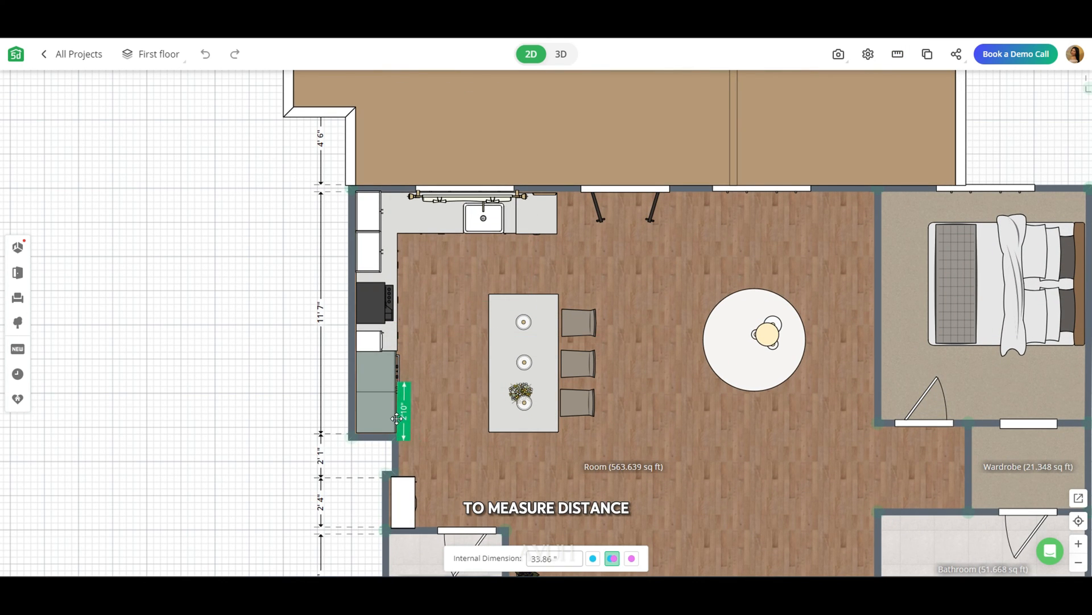
drag(404, 413, 405, 465)
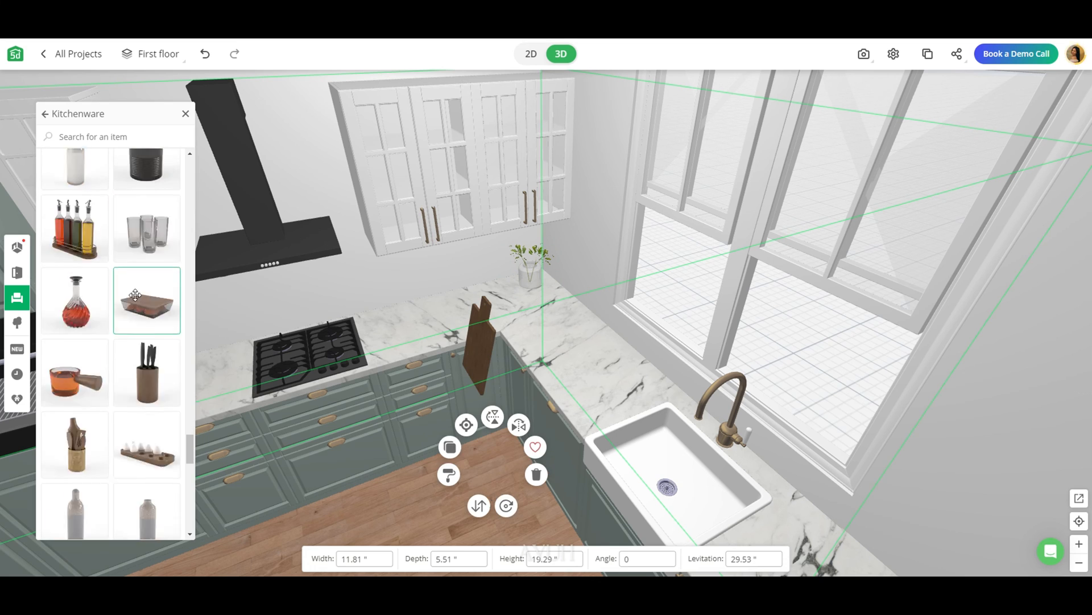
Move the wooden cutting board back against the wall on the counter
drag(472, 371, 624, 464)
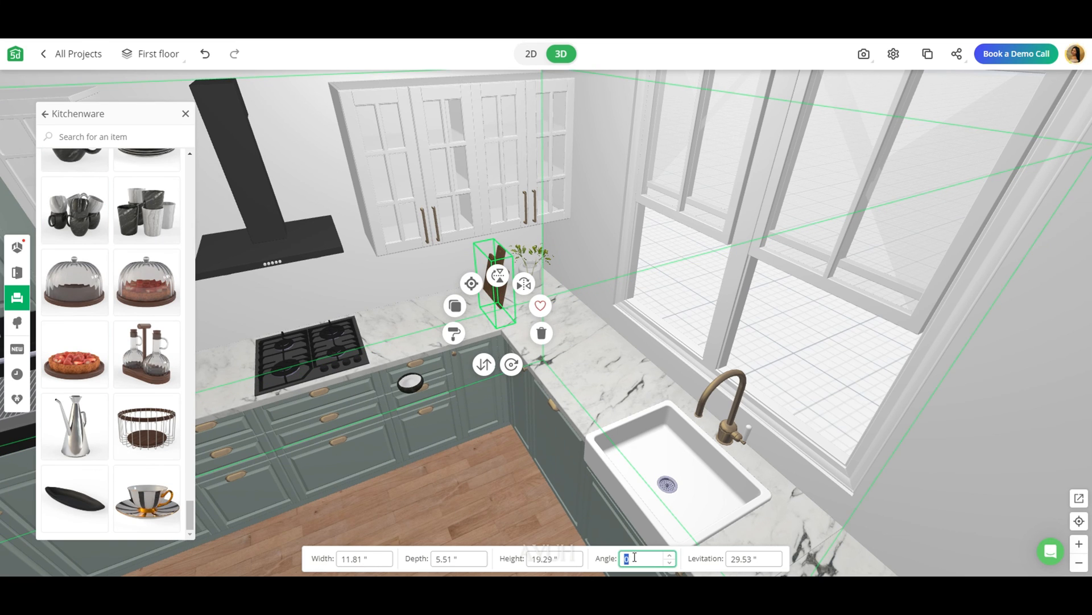